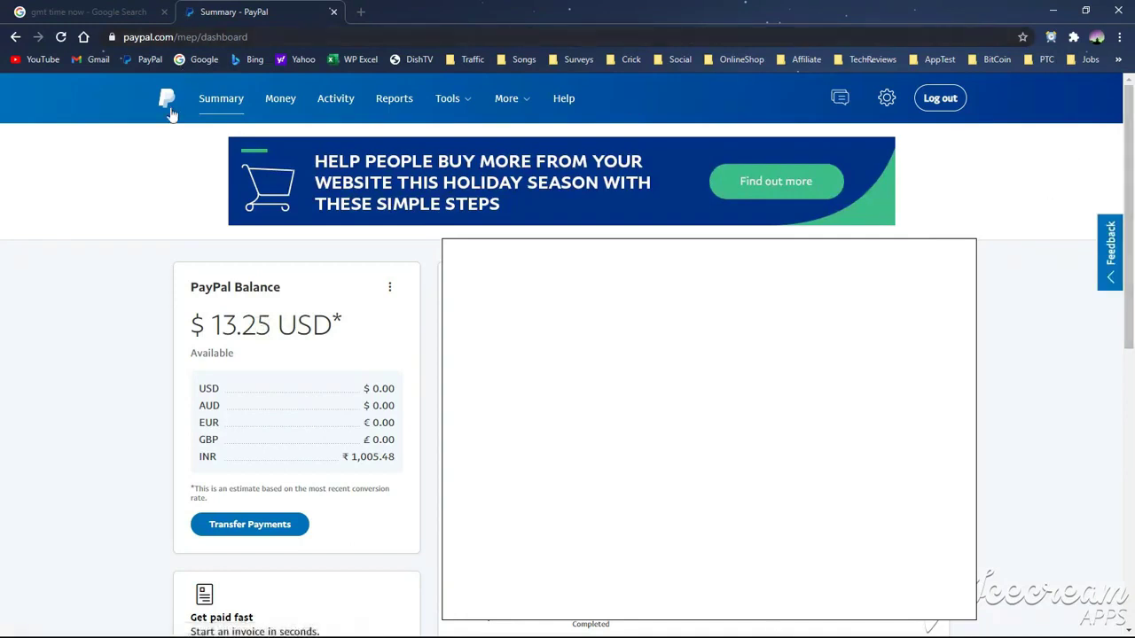
- Transfer the full Indian Rupee balance of ₹1,005.48 from PayPal to the linked Axis Bank account and close the transfer result
click(277, 99)
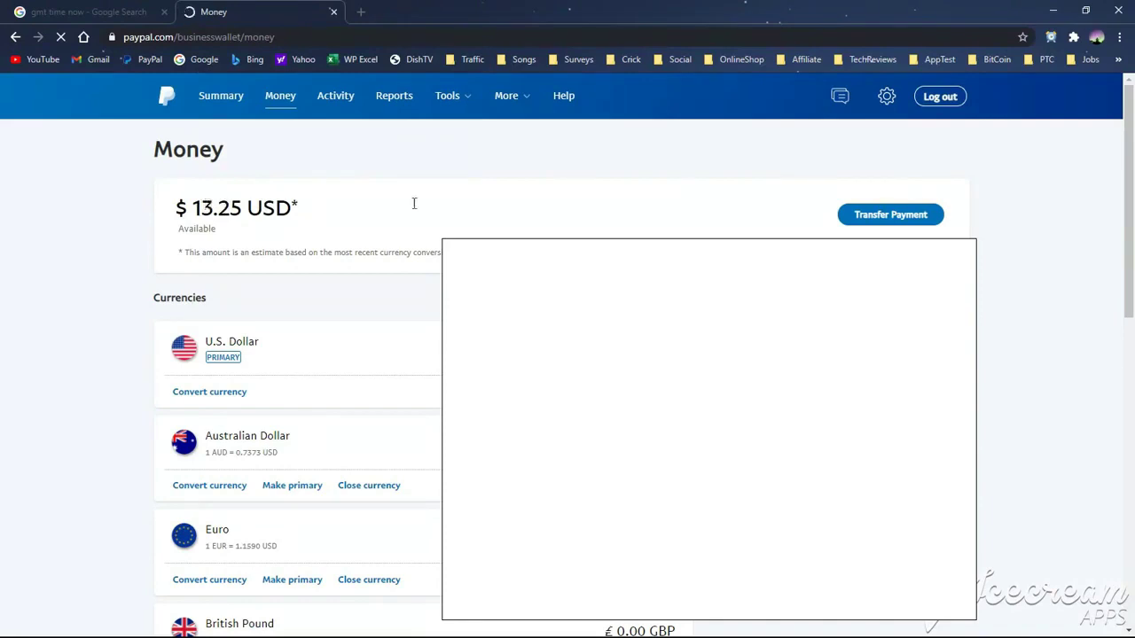
click(880, 226)
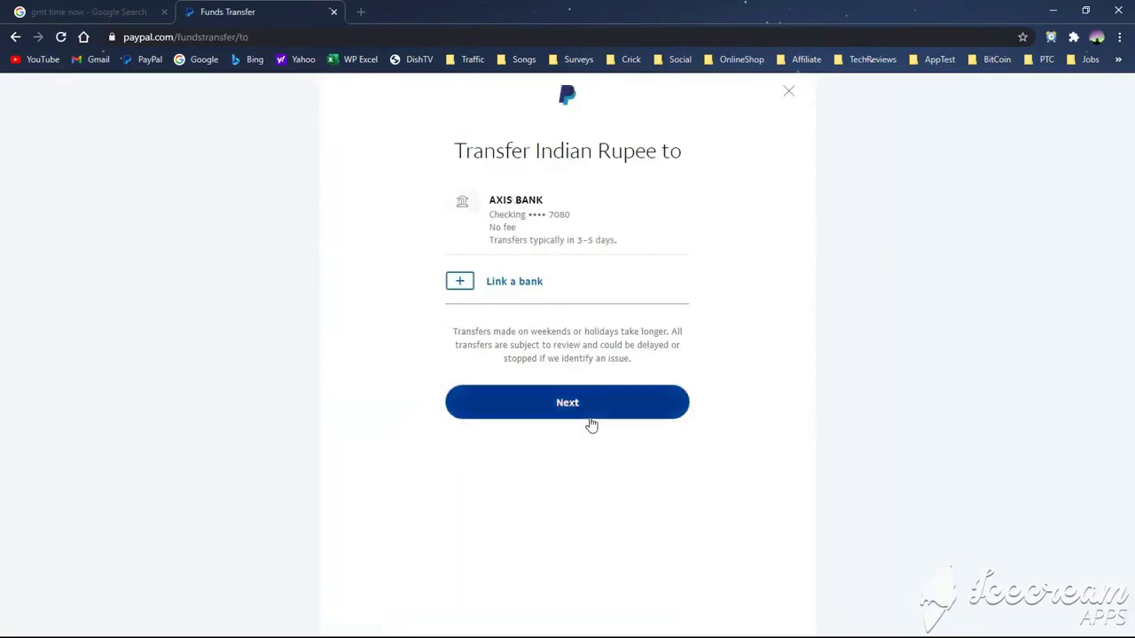
click(570, 404)
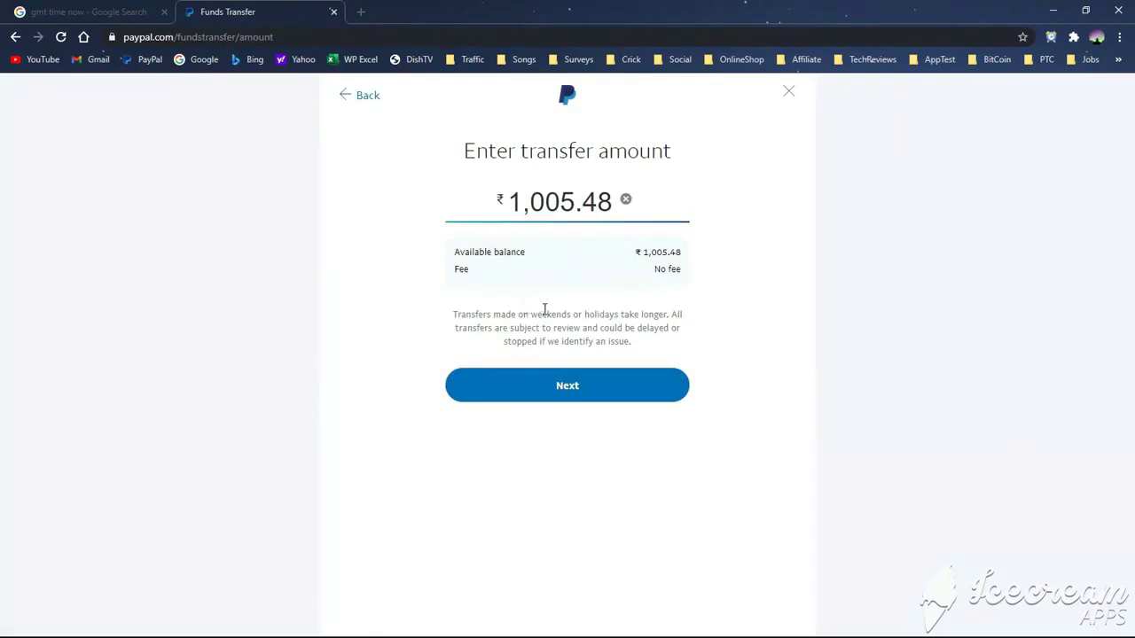
click(559, 395)
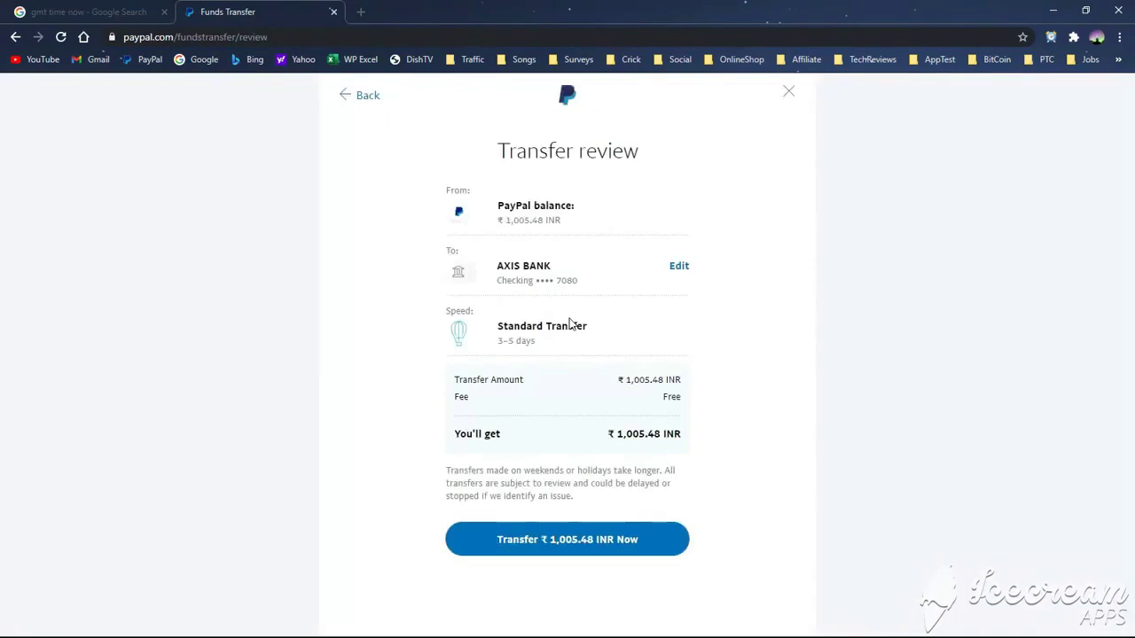
click(564, 548)
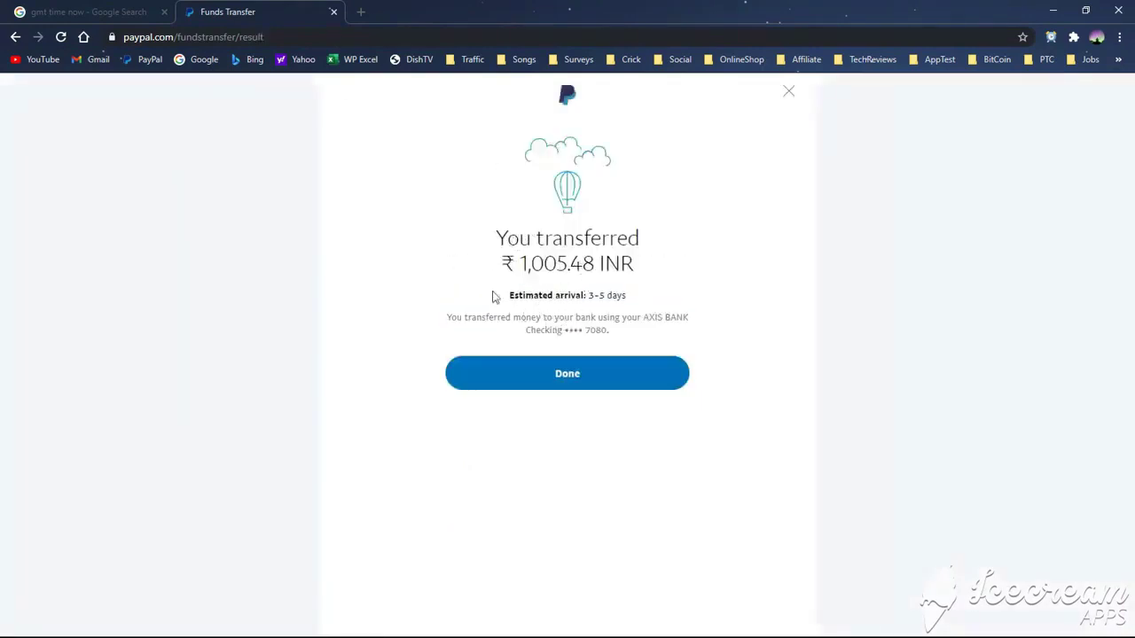
click(569, 382)
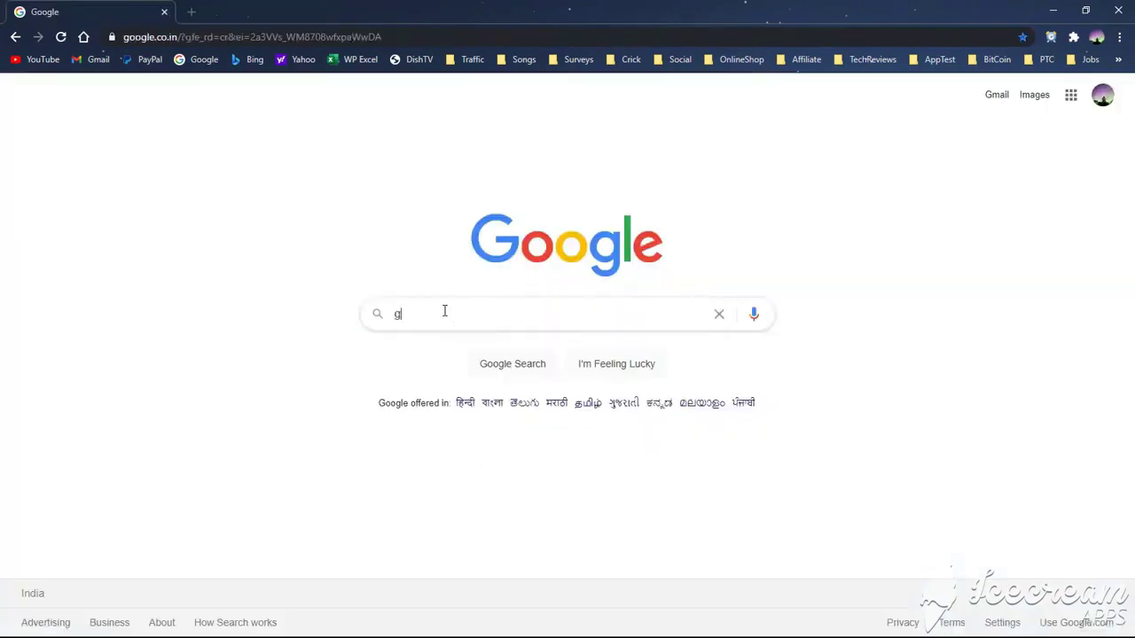
- Search Google for "gmt time now" and open the PayPal account page in a new browser tab
text(mt time now)
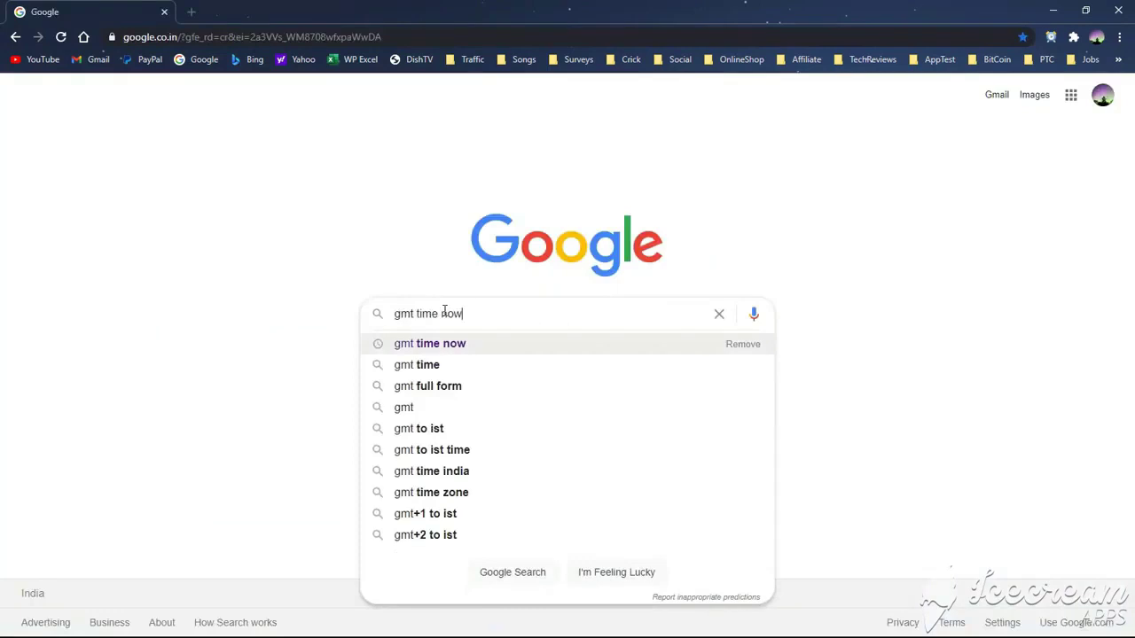
key(Return)
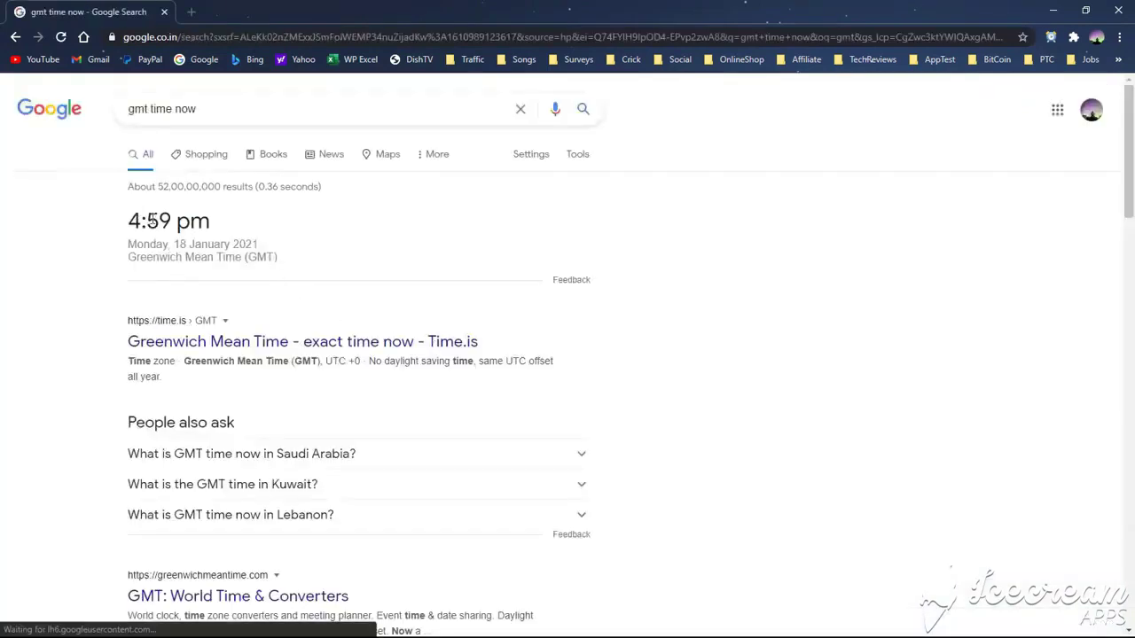
click(192, 11)
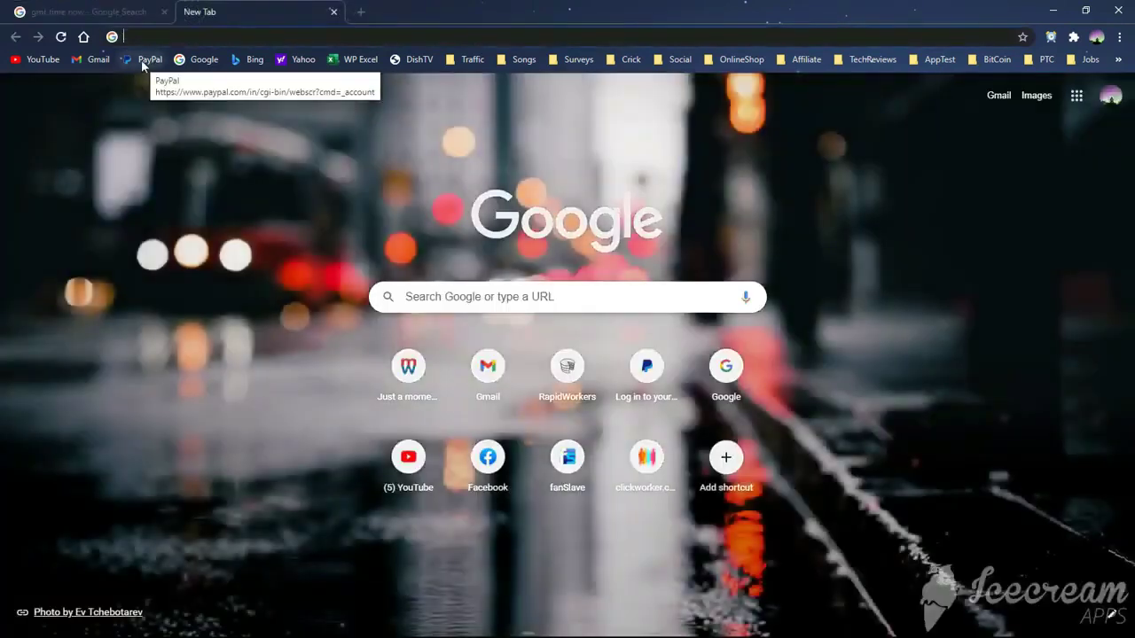
click(146, 62)
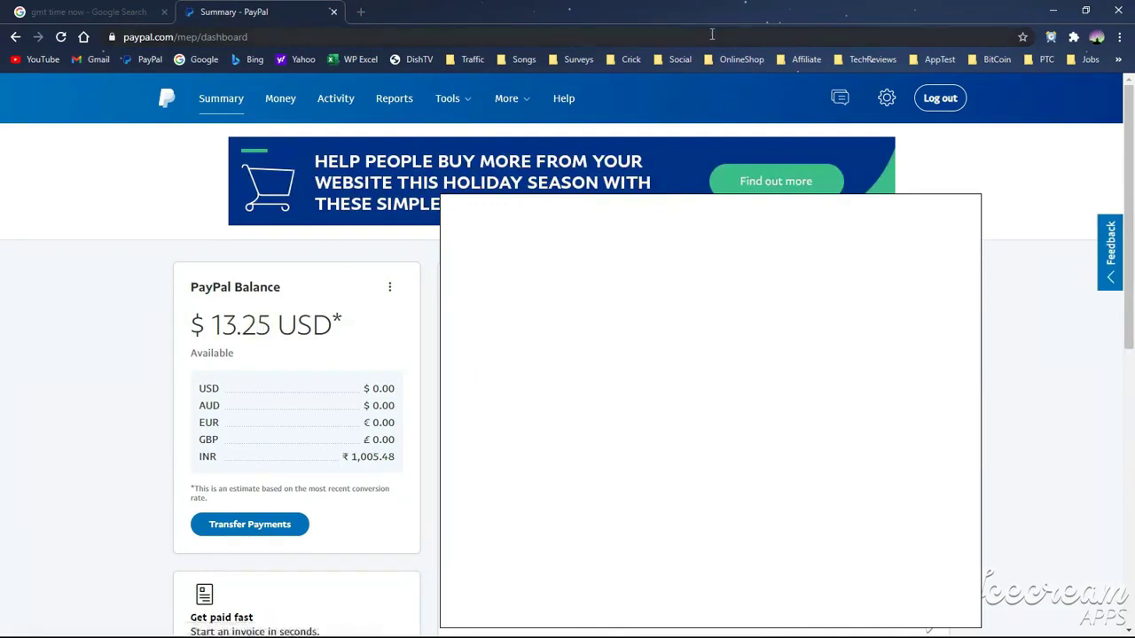
- From the Money page, send the whole ₹1,005.48 INR balance to the Axis Bank checking account by standard transfer and finish
click(277, 99)
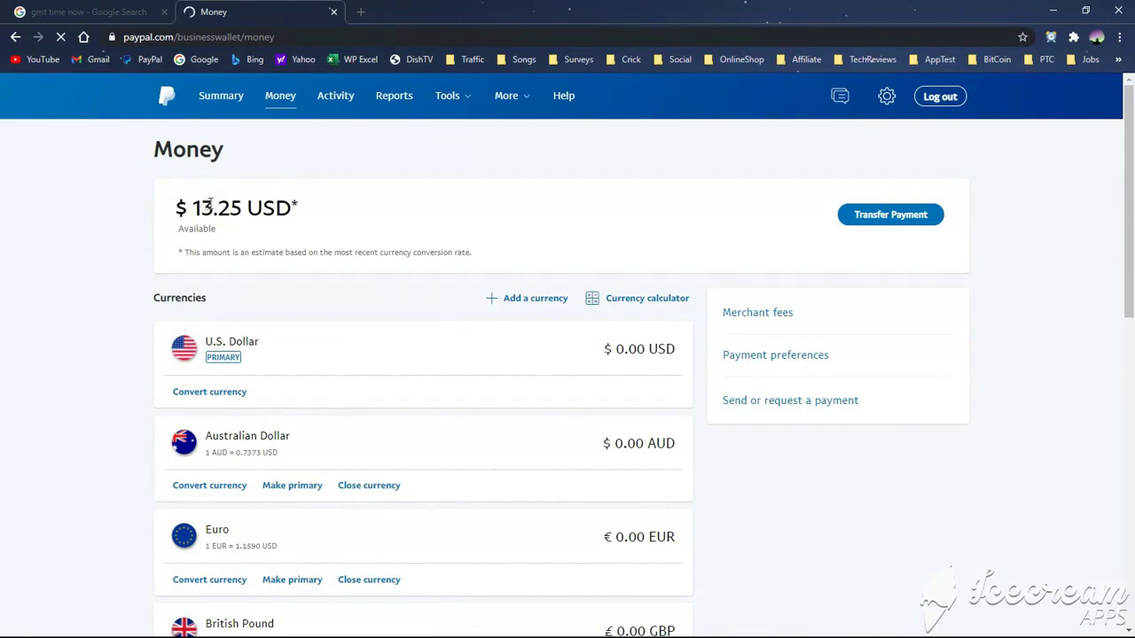
click(887, 217)
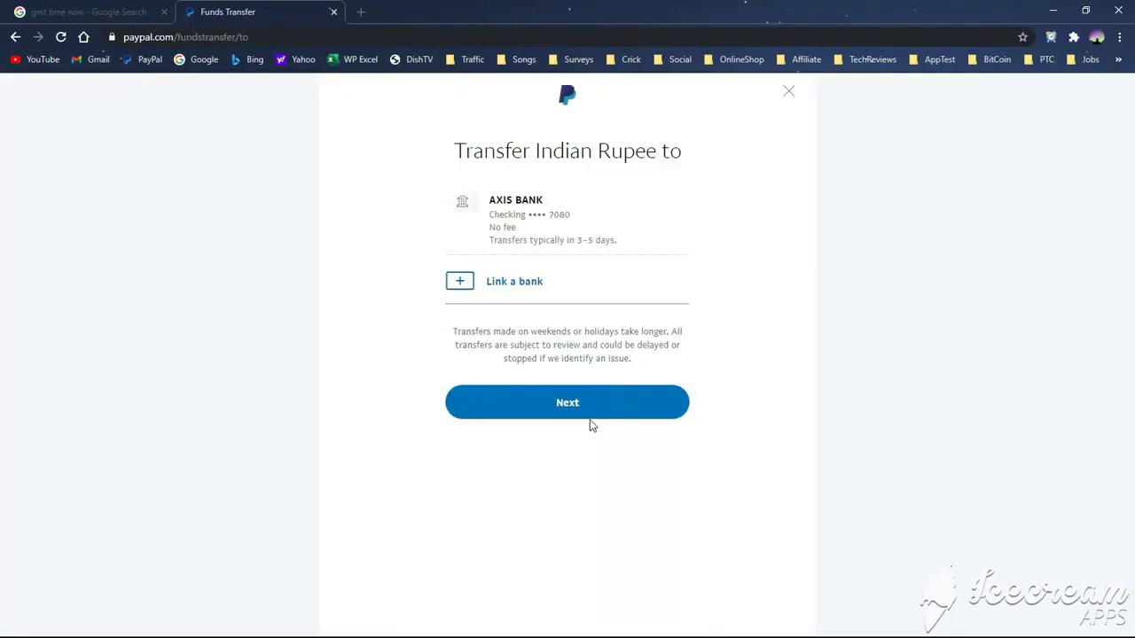
click(570, 409)
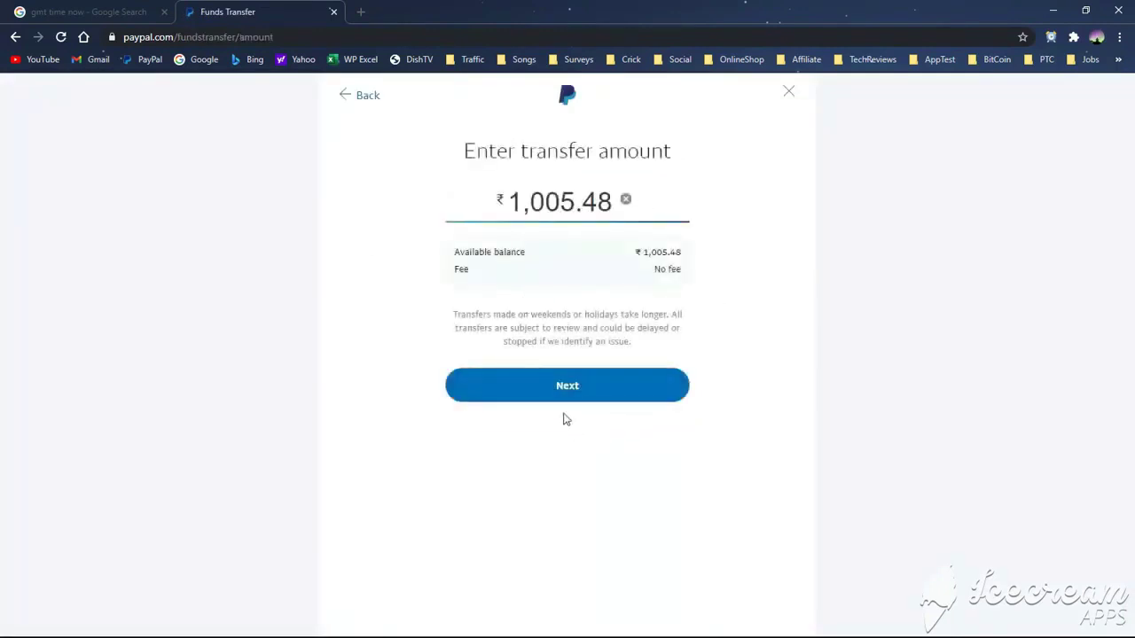
click(562, 393)
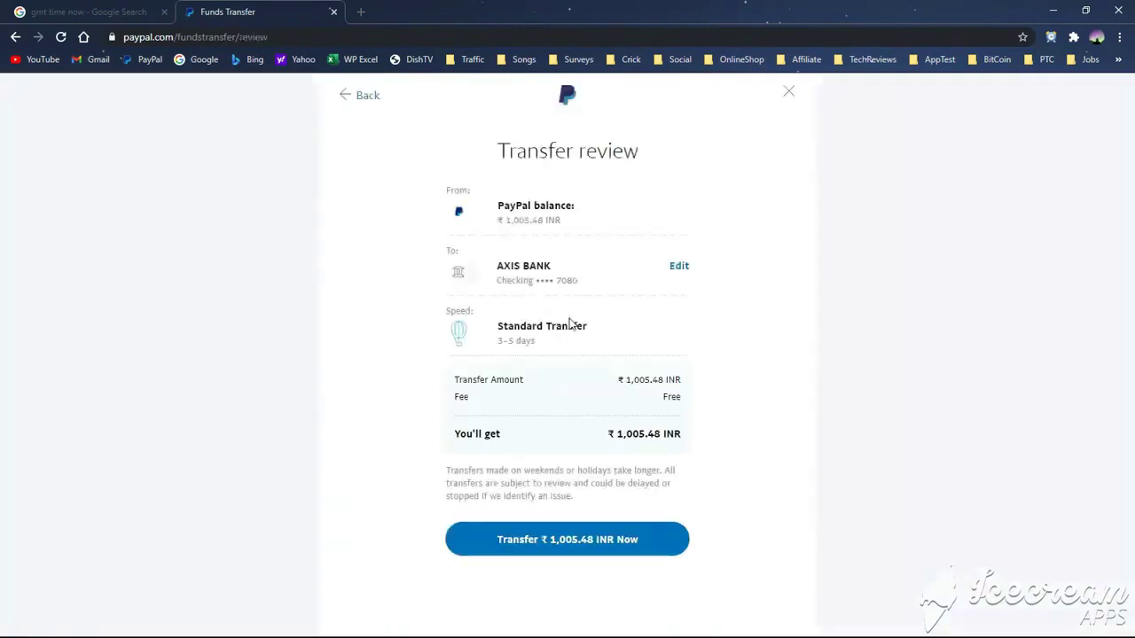
click(567, 539)
click(552, 546)
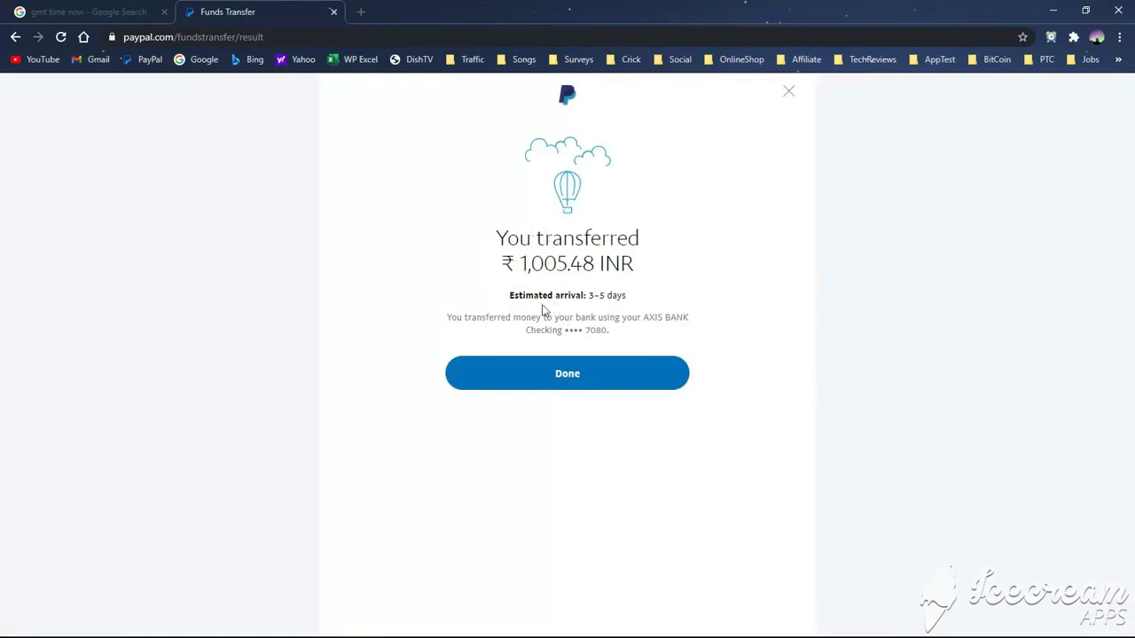
click(568, 377)
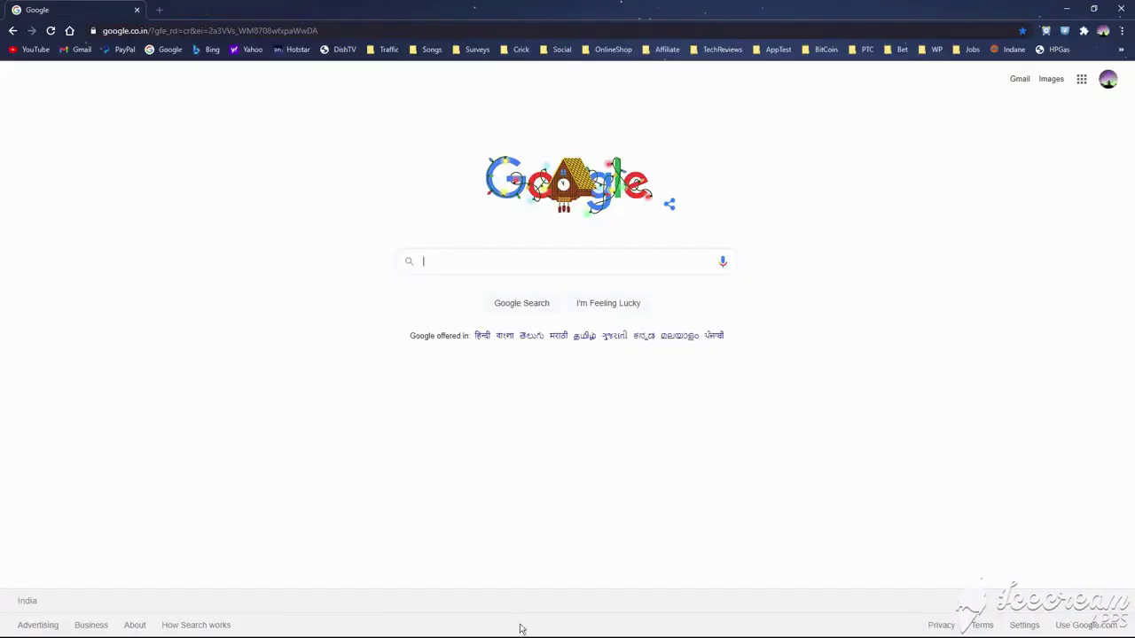
- Look up the current local time on Google using the suggested query "time now"
click(482, 258)
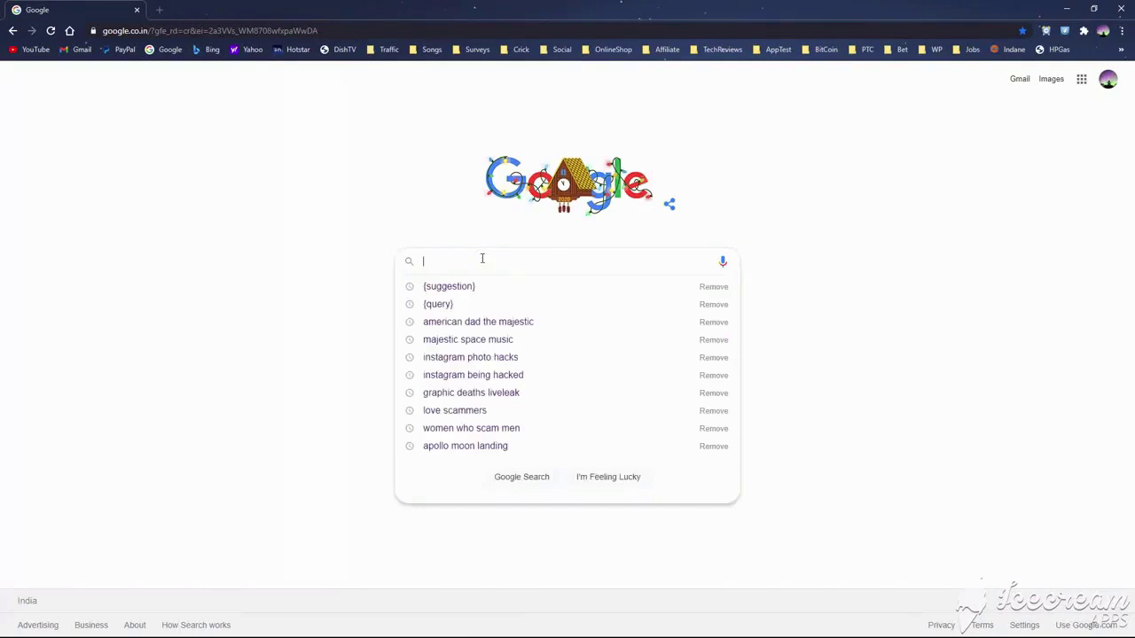
text(time)
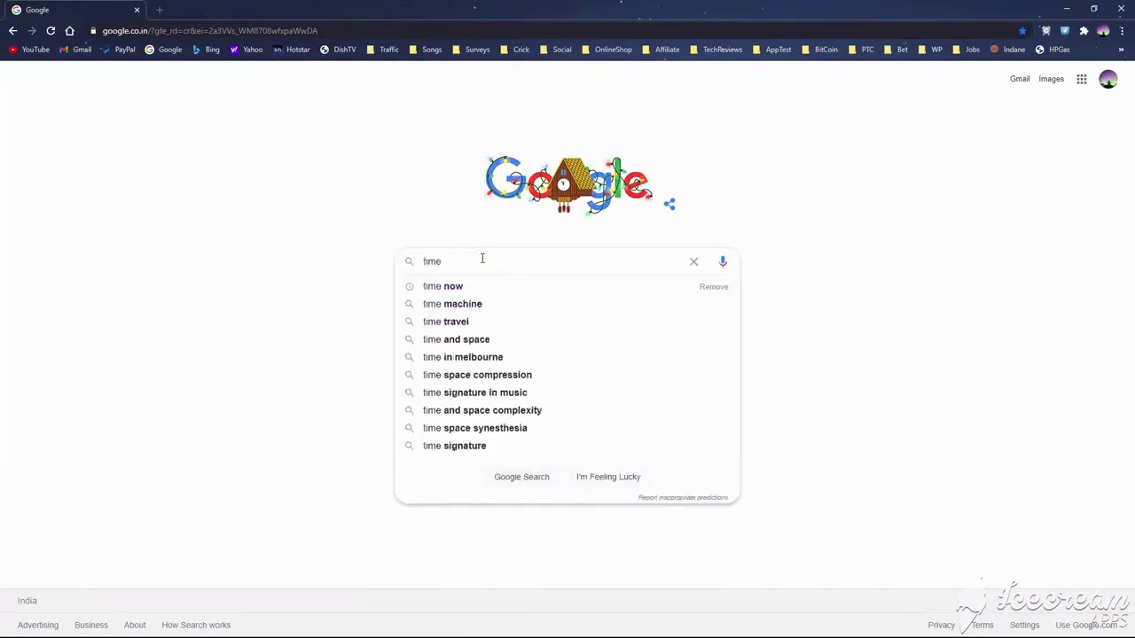
key(Down)
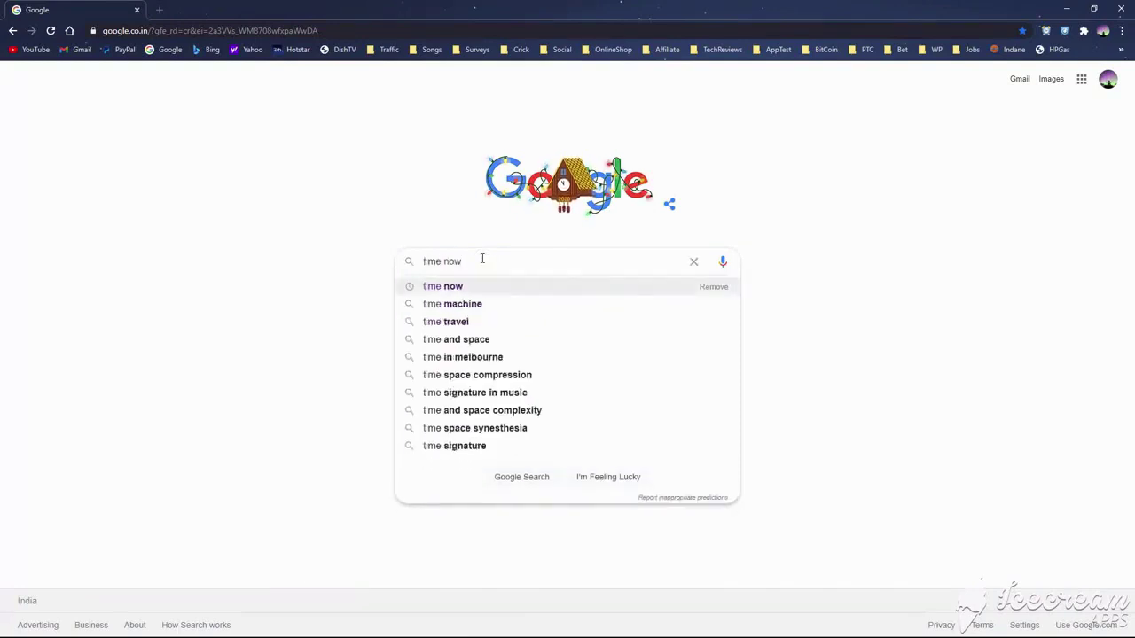
key(Return)
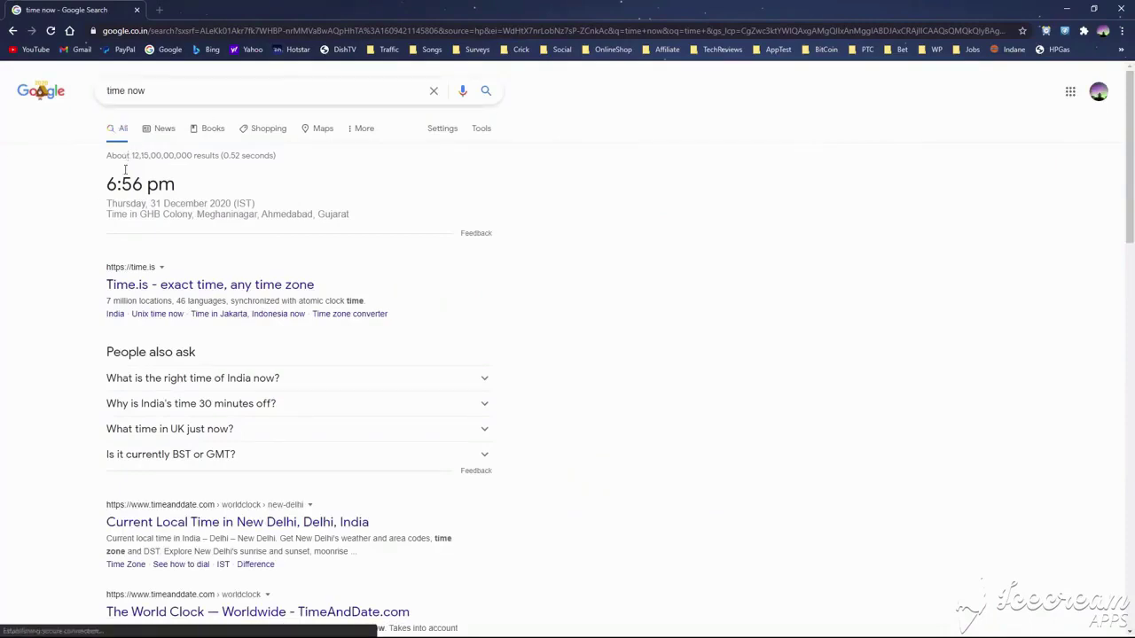
- Open PayPal in a new browser tab, log in with the prefilled credentials and tick the "I'm not a robot" check
key(ctrl+t)
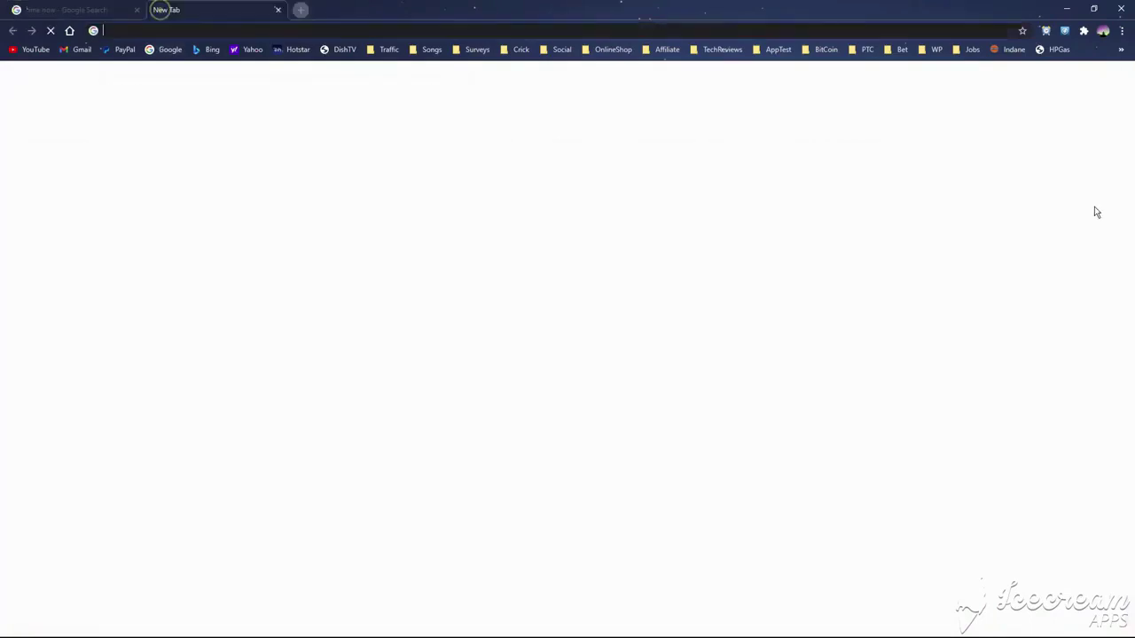
click(972, 51)
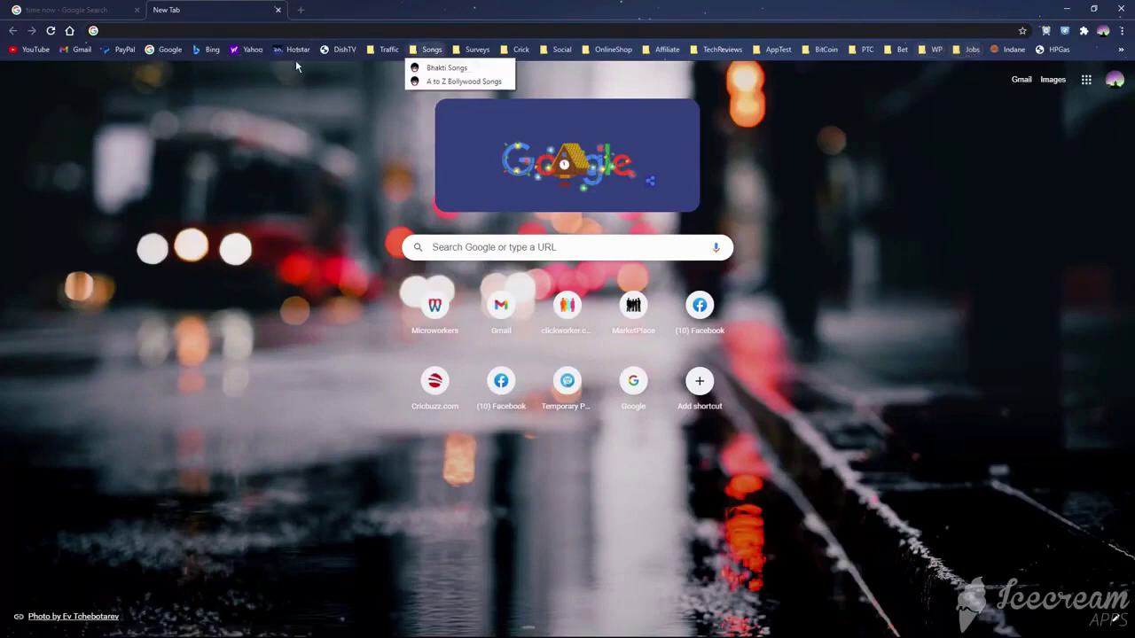
click(124, 51)
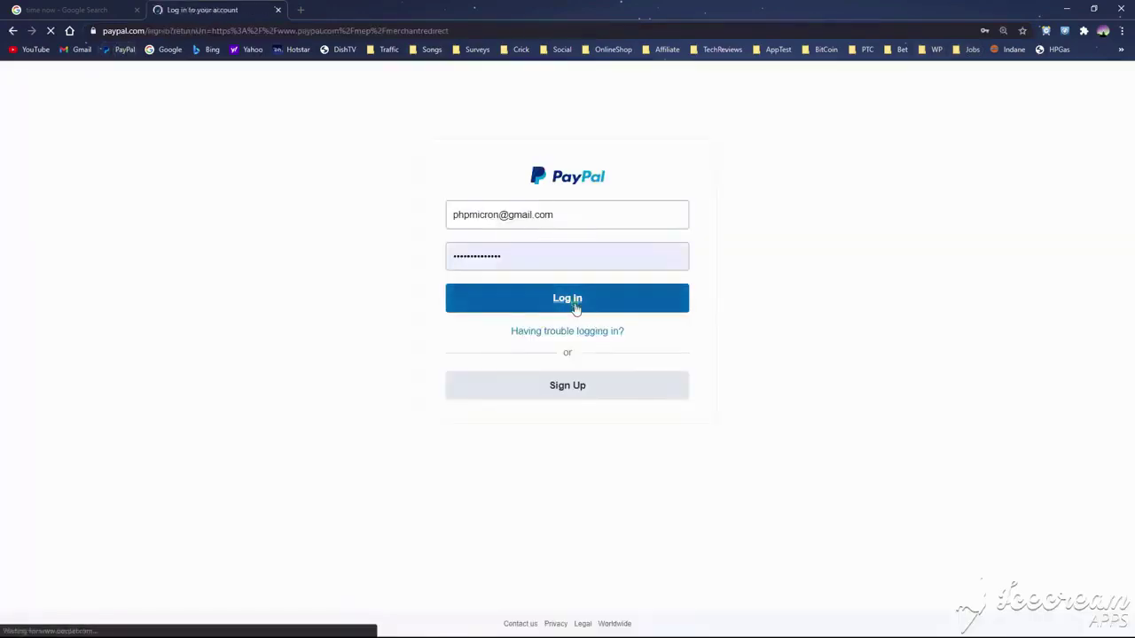
click(575, 308)
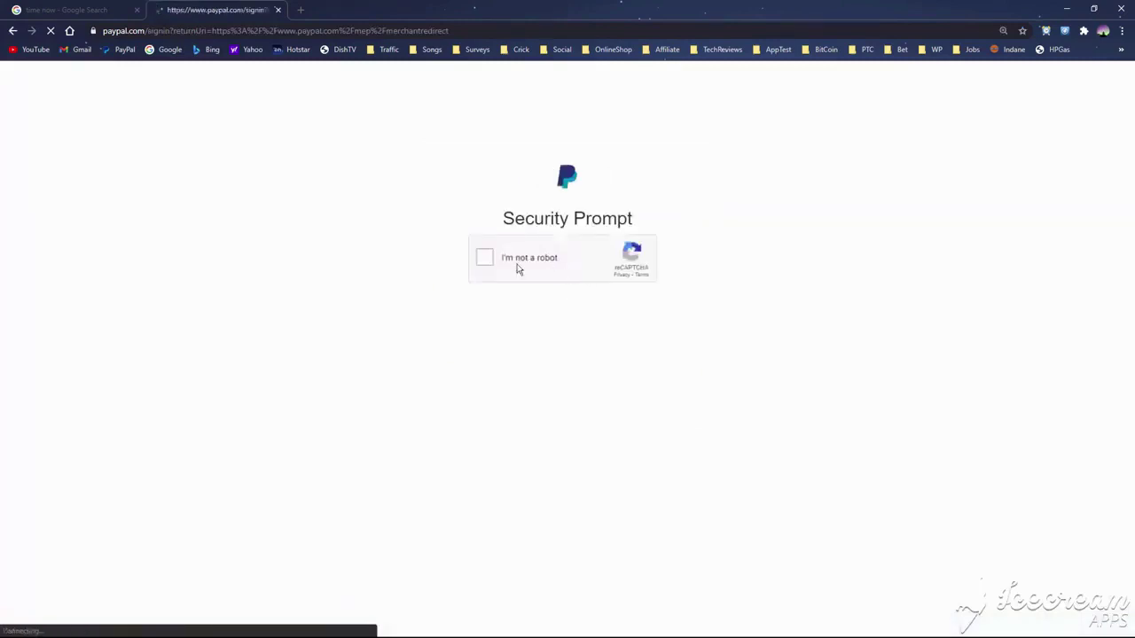
click(489, 260)
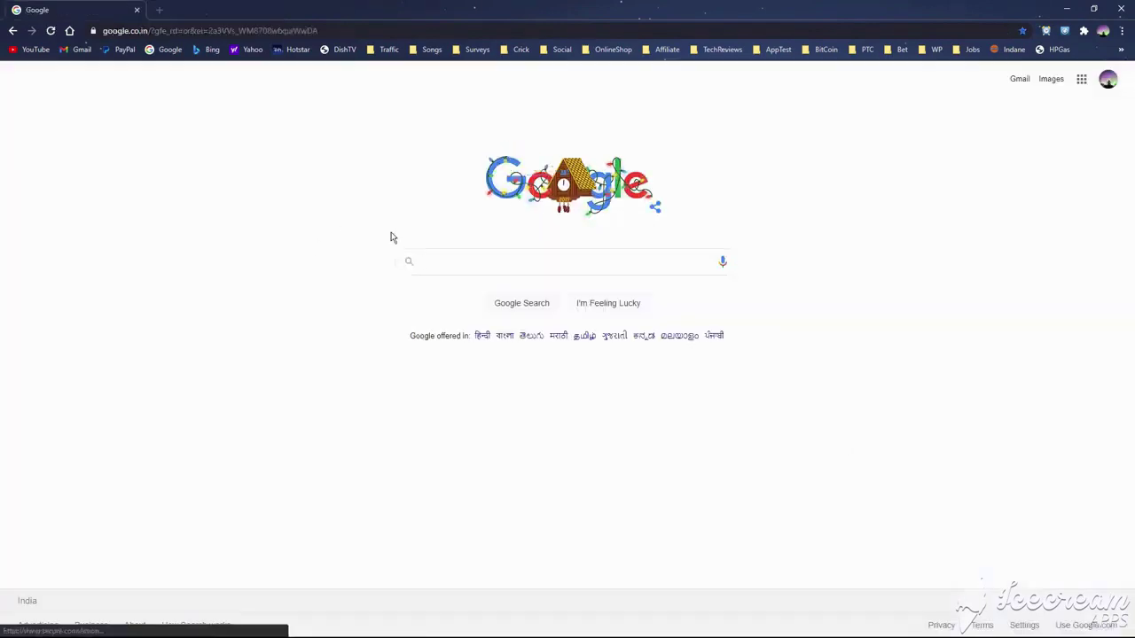
- Search Google for "time now" to check the current date and time
click(435, 257)
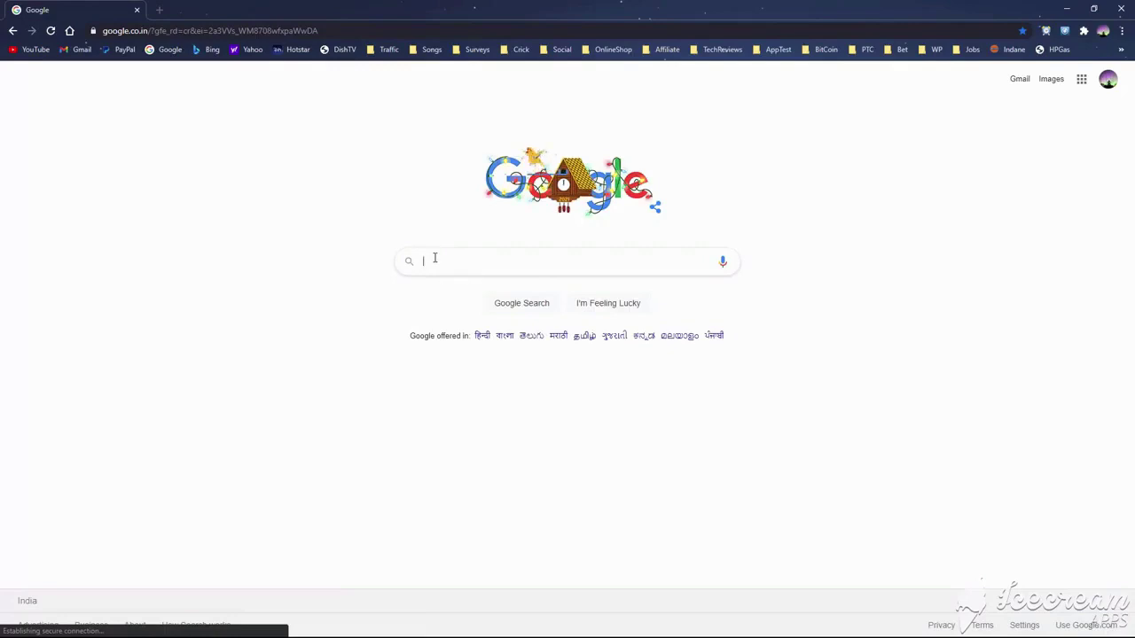
text(time now)
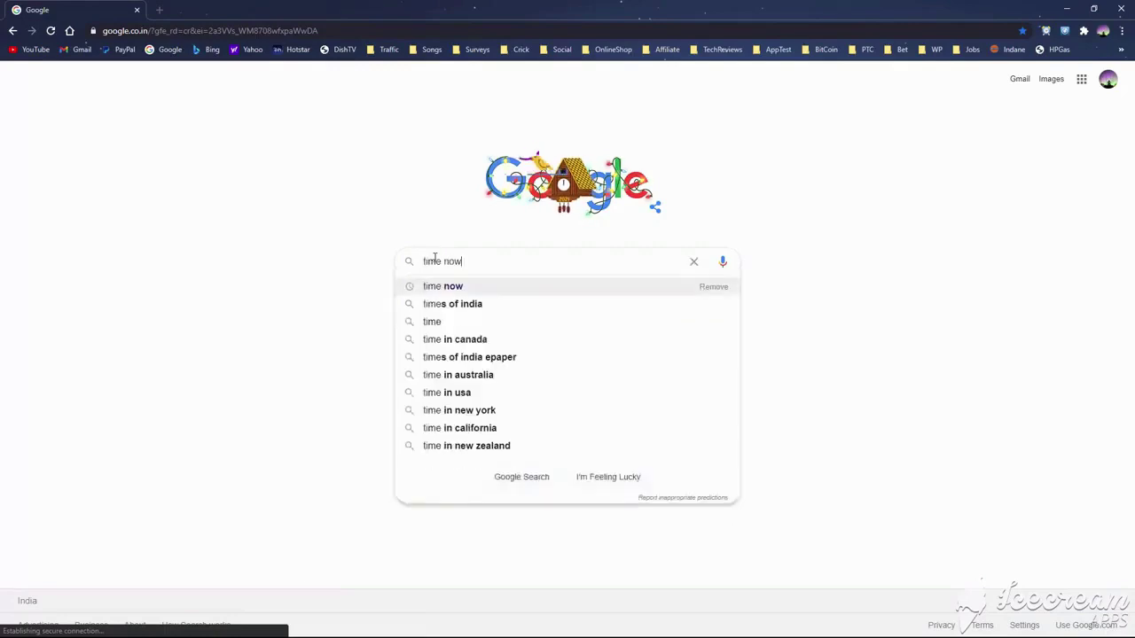
key(Return)
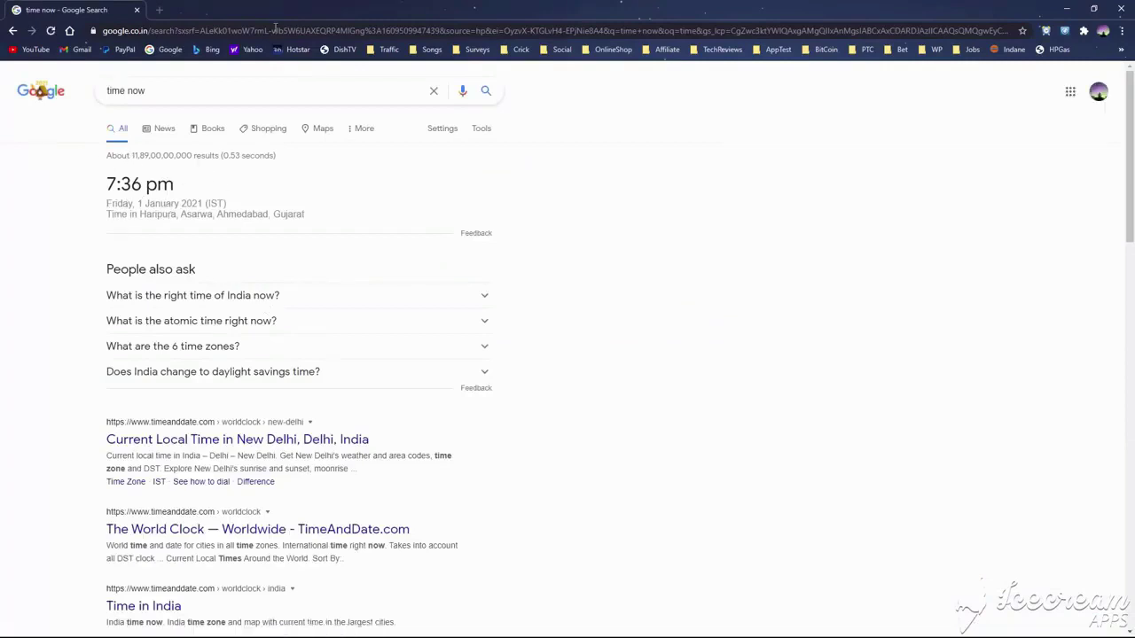
- Open the PayPal account page in a new browser tab
click(161, 10)
click(124, 48)
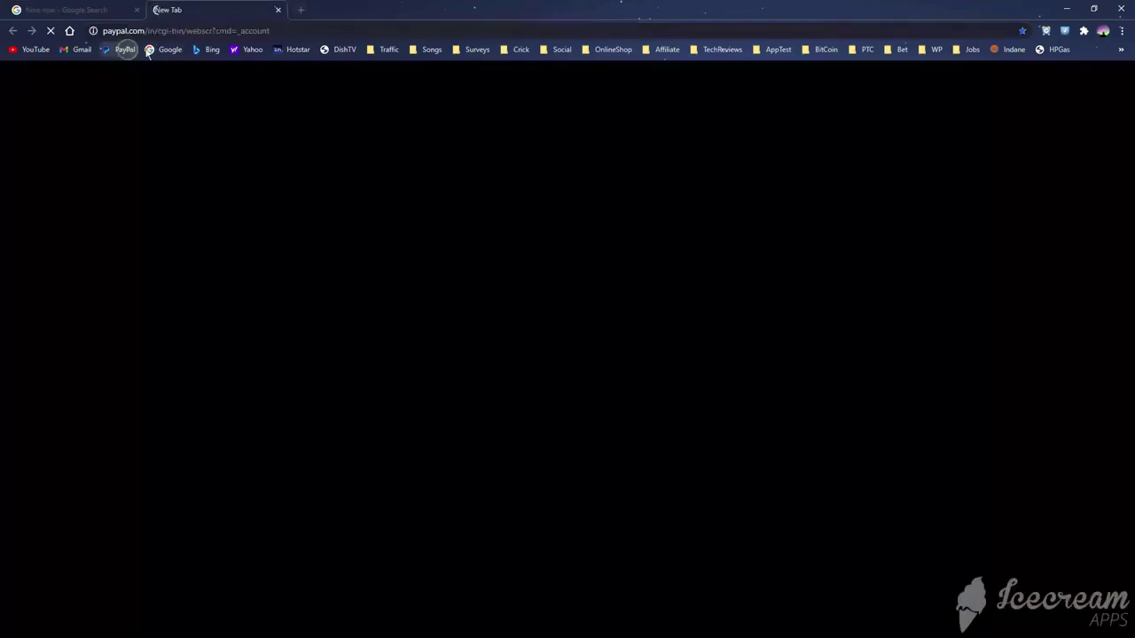